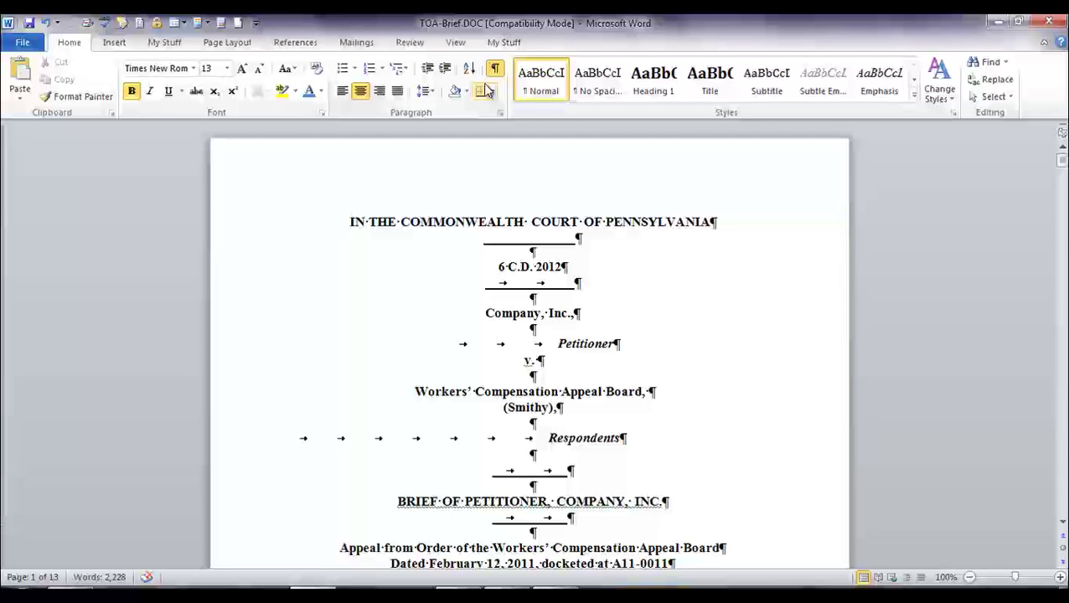
Step: Try to mark all occurrences of 2 Pa. C.S. §702 (1995) in the Statement of Jurisdiction as a Statutes citation
scroll(528, 352, "down", 15)
left_click_drag(441, 369, 565, 370)
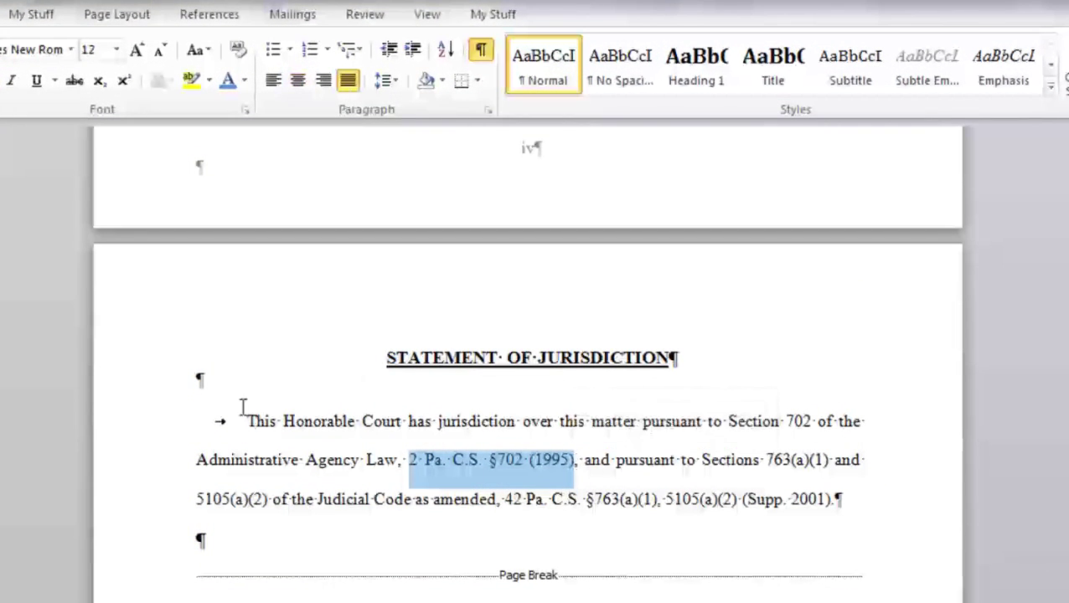
left_click(211, 16)
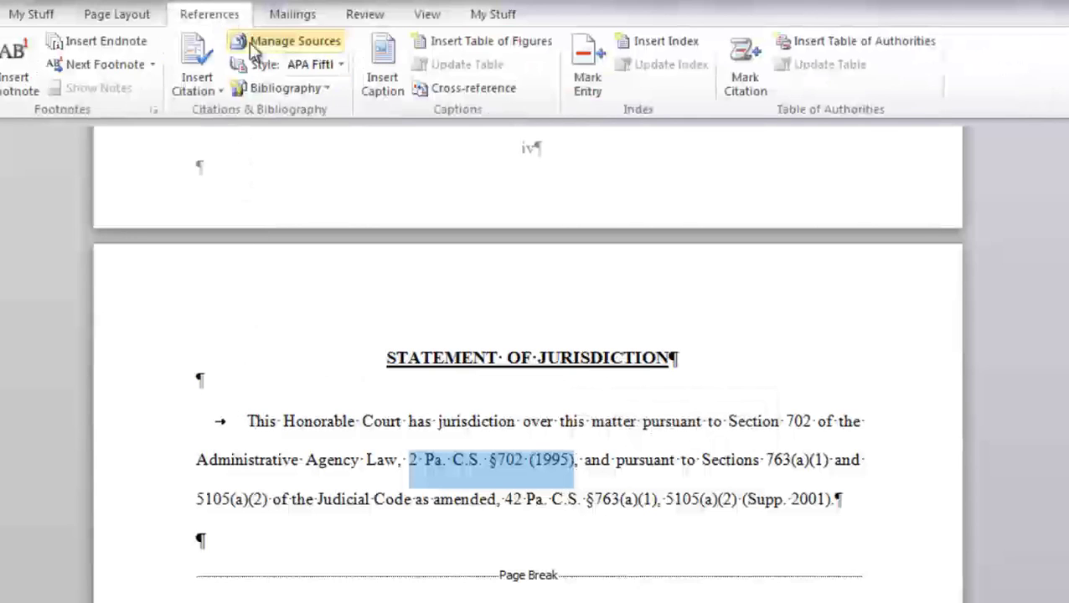
left_click(746, 67)
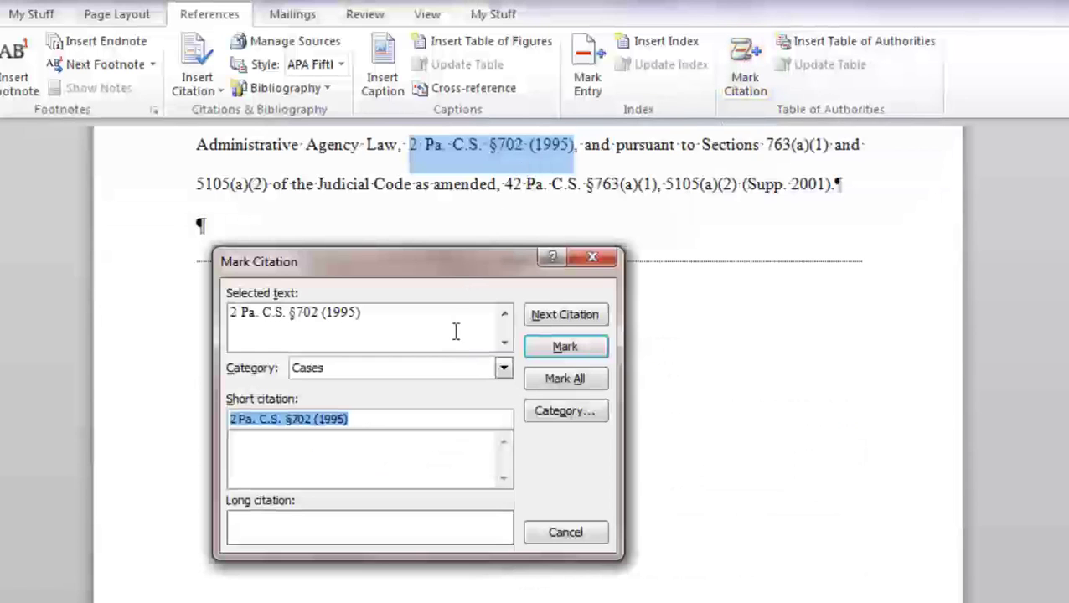
left_click(504, 368)
left_click(370, 413)
key("Up")
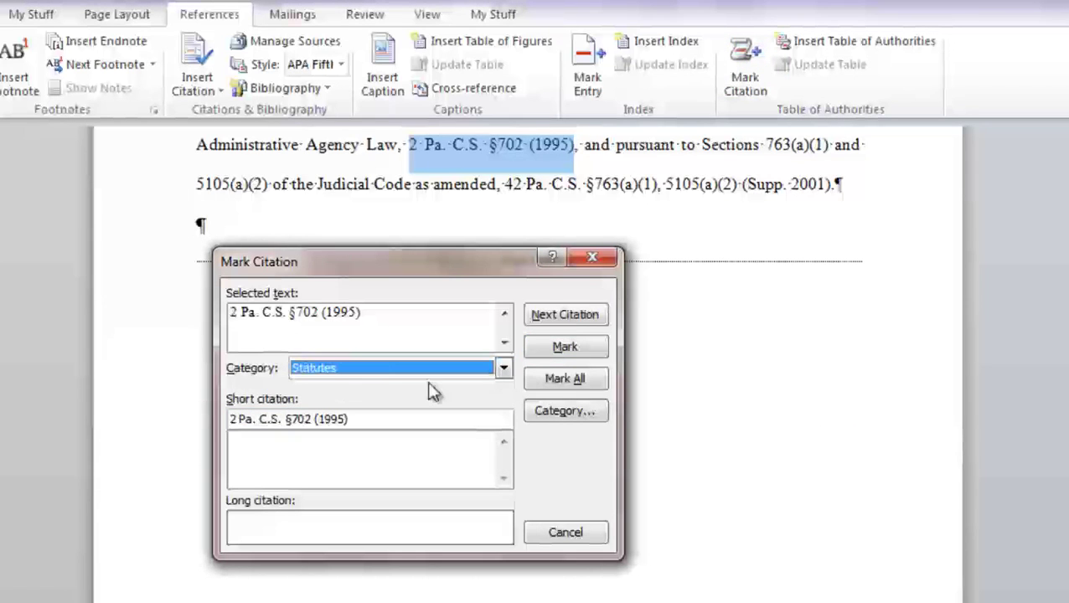
left_click(565, 379)
key("Escape")
Step: Step through the possible citations to 2 Pa. C.S. §702 (1995) and mark all its occurrences in the Statutes category
scroll(695, 500, "down", 3)
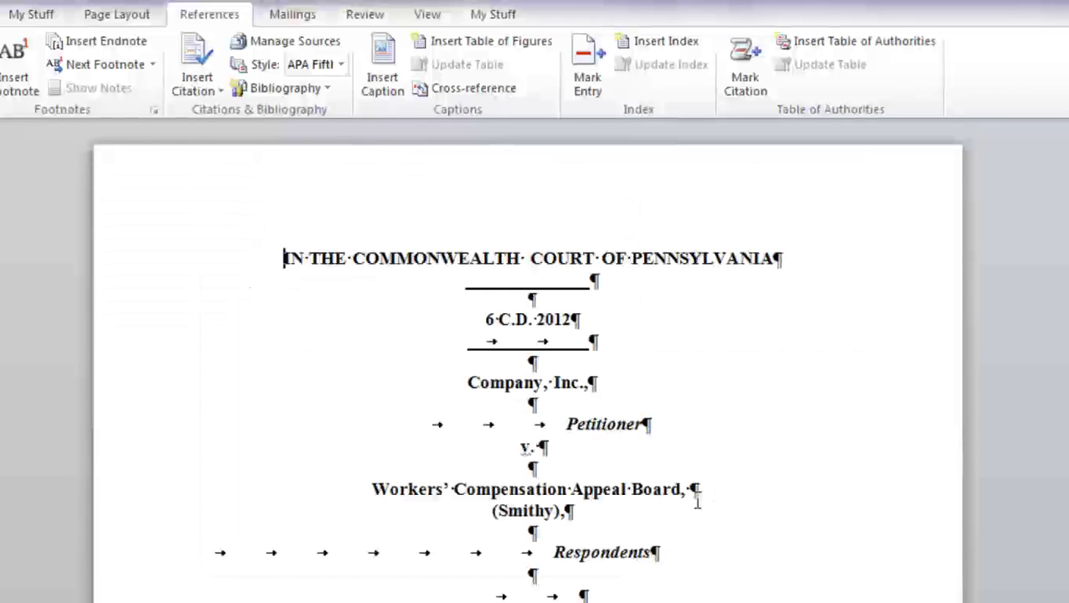
scroll(695, 499, "down", 5)
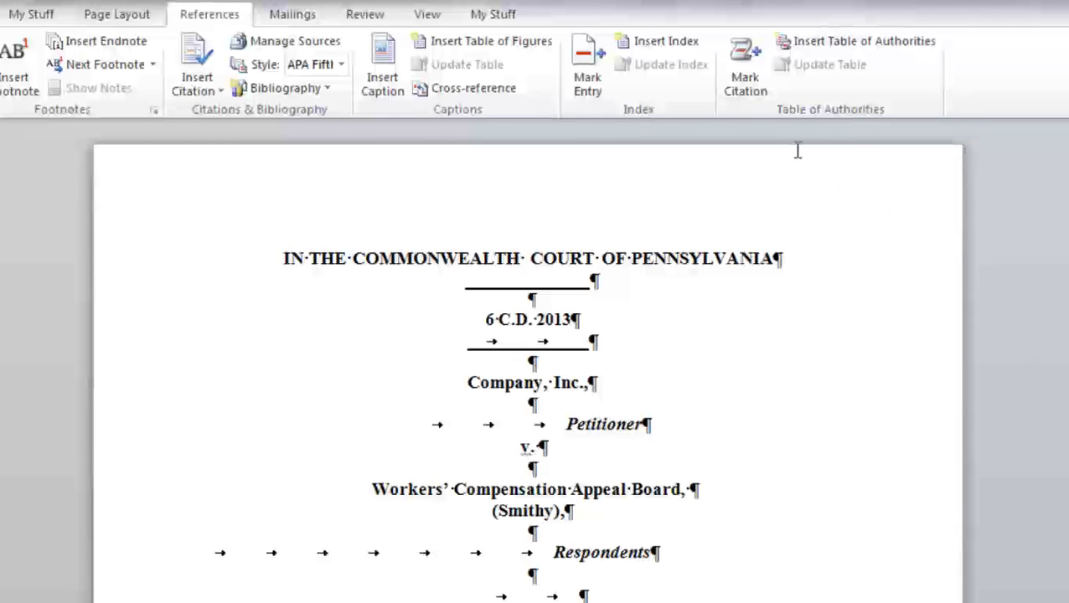
left_click(744, 69)
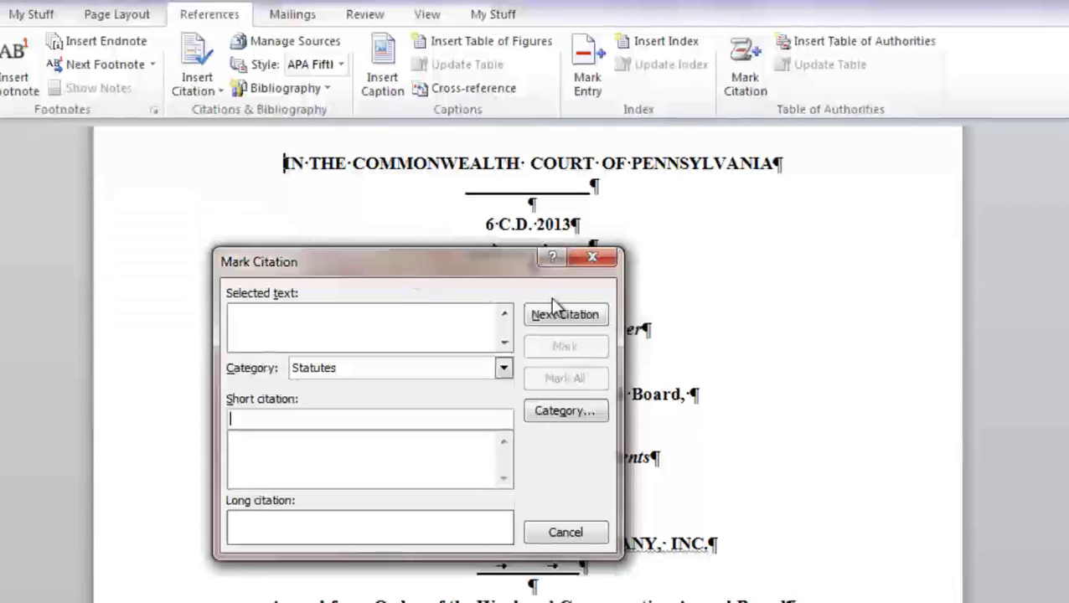
left_click(594, 320)
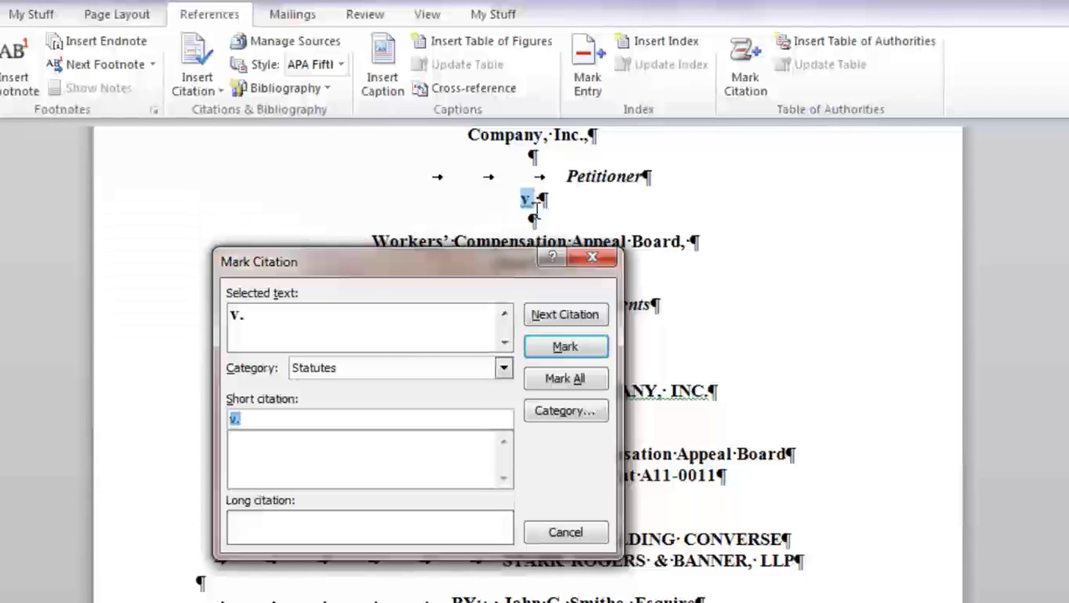
left_click(585, 321)
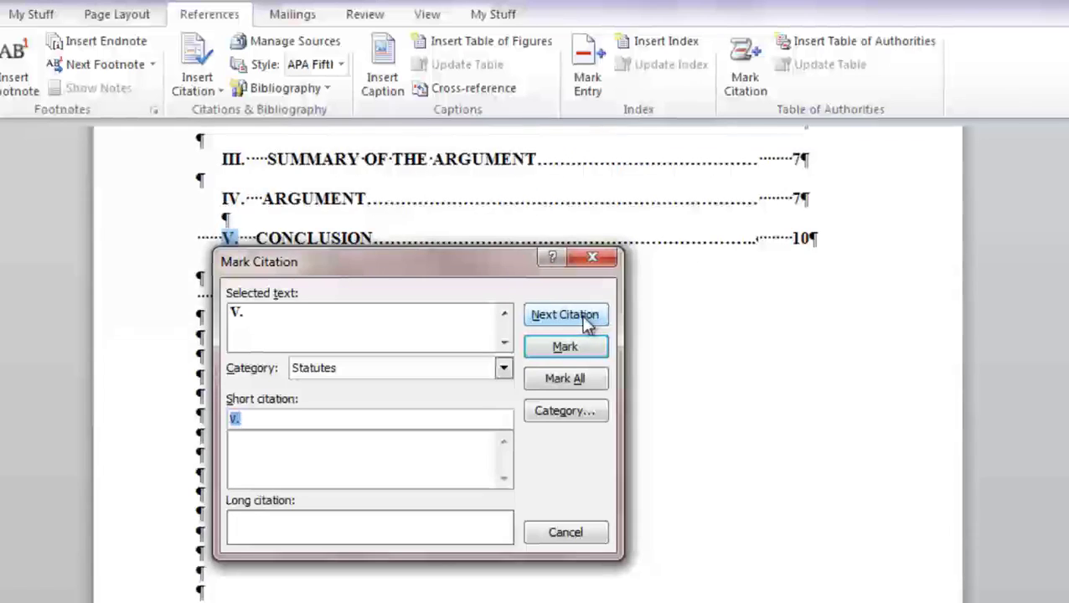
left_click(585, 322)
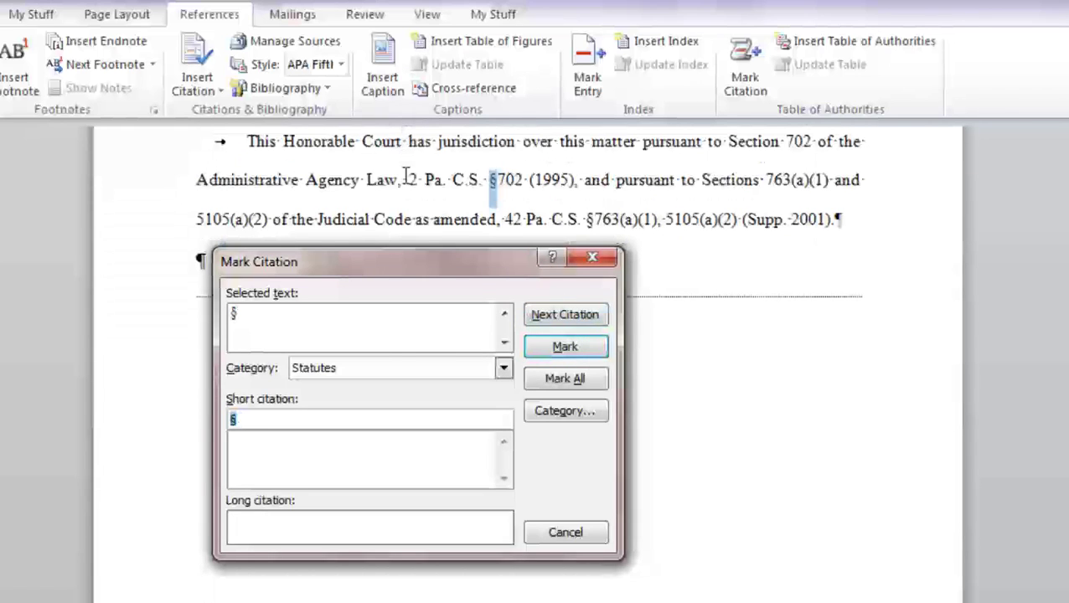
left_click_drag(408, 179, 575, 180)
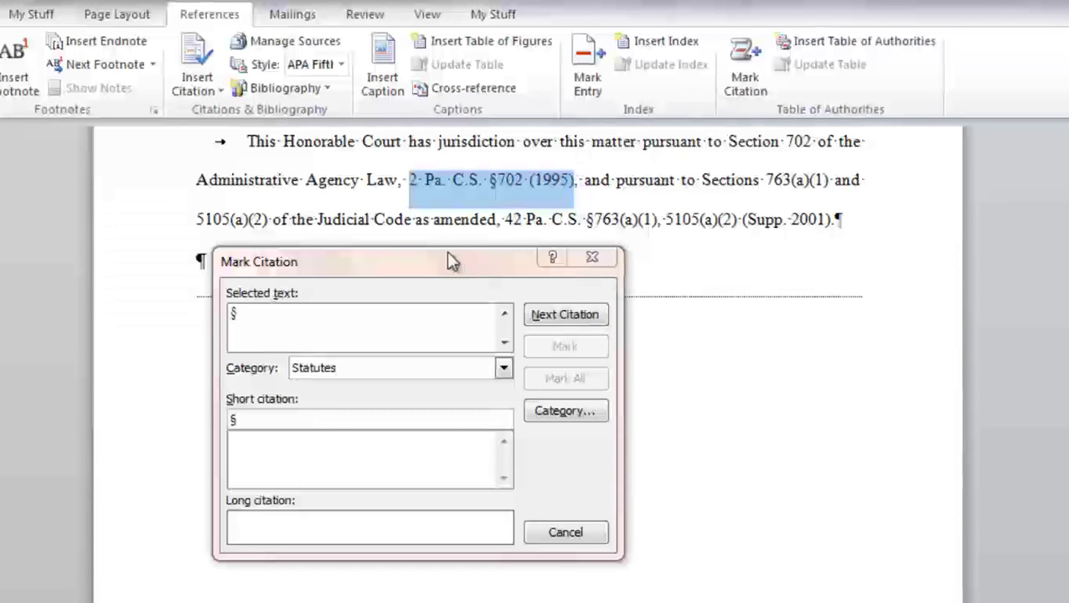
left_click(376, 268)
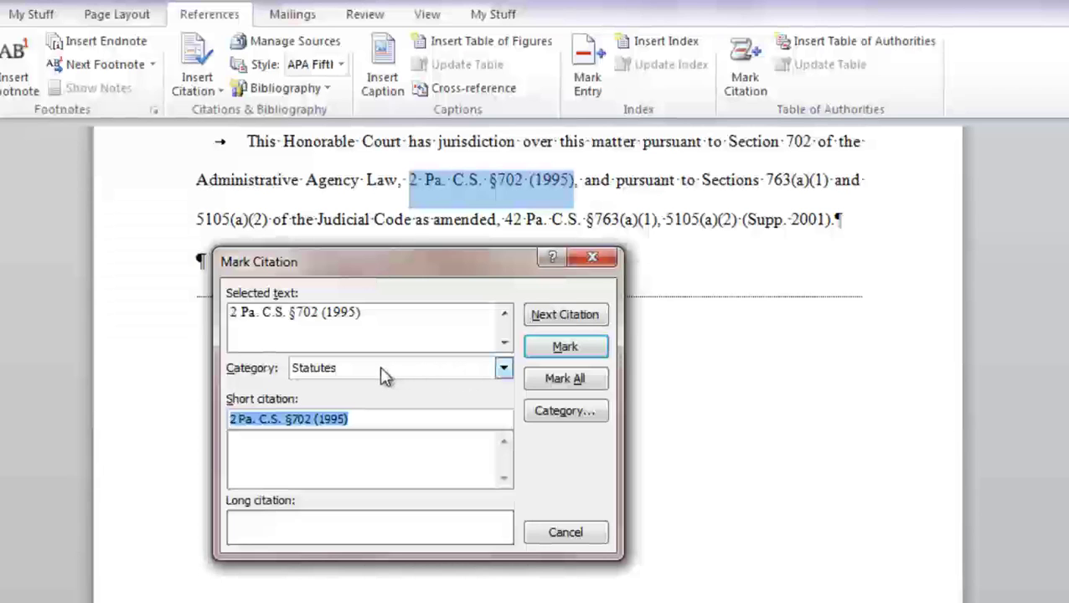
left_click(565, 380)
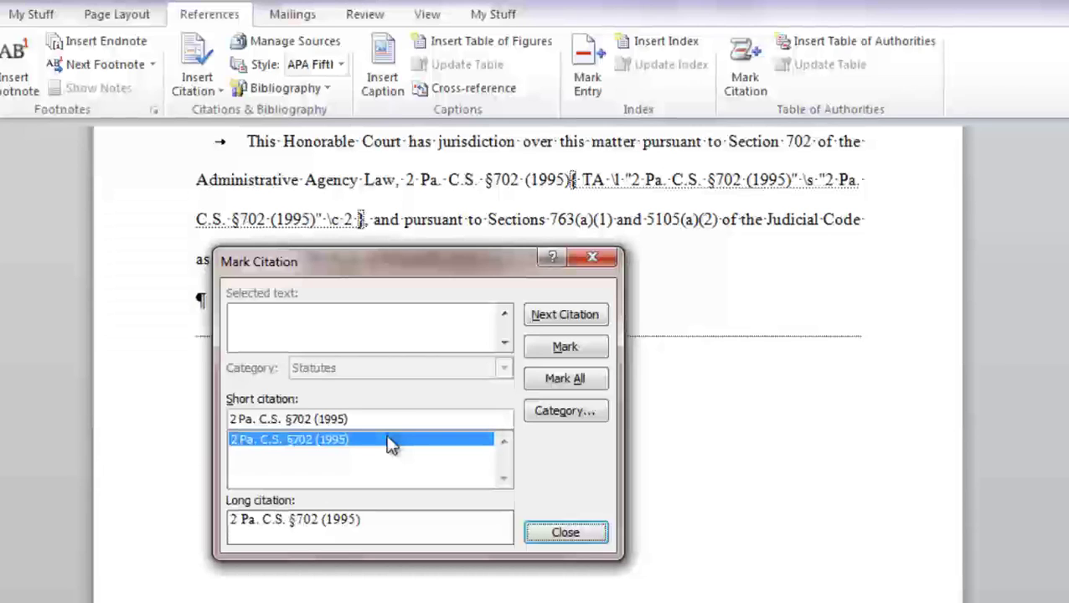
Step: Find the next authority, 42 Pa. C.S. §763(a)(1), 5105(a)(2) (Supp. 2001), and mark all its occurrences as Statutes
left_click(567, 316)
left_click(568, 316)
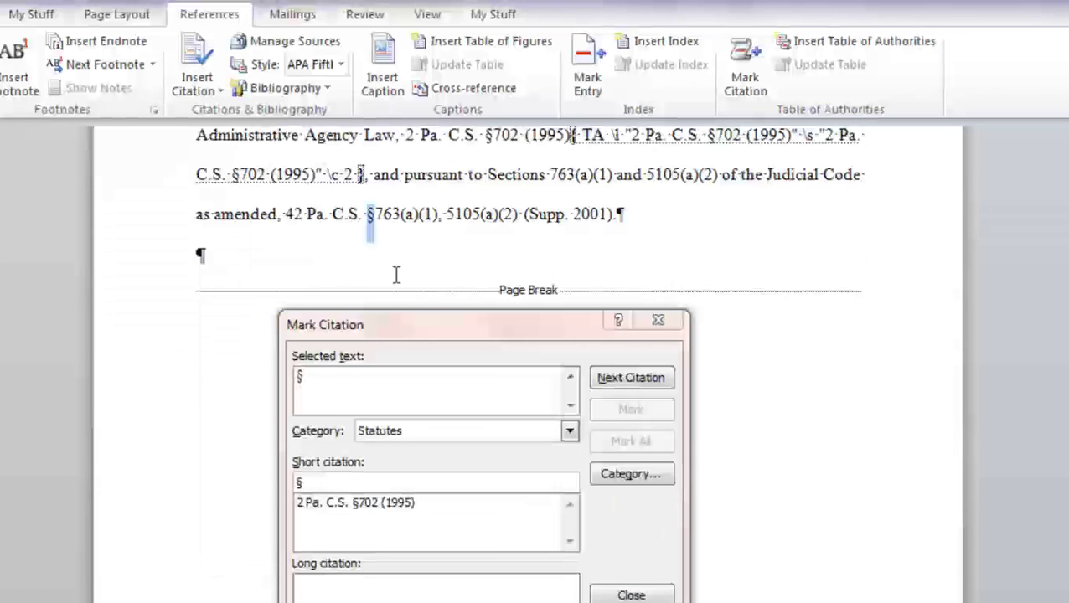
left_click_drag(286, 214, 620, 239)
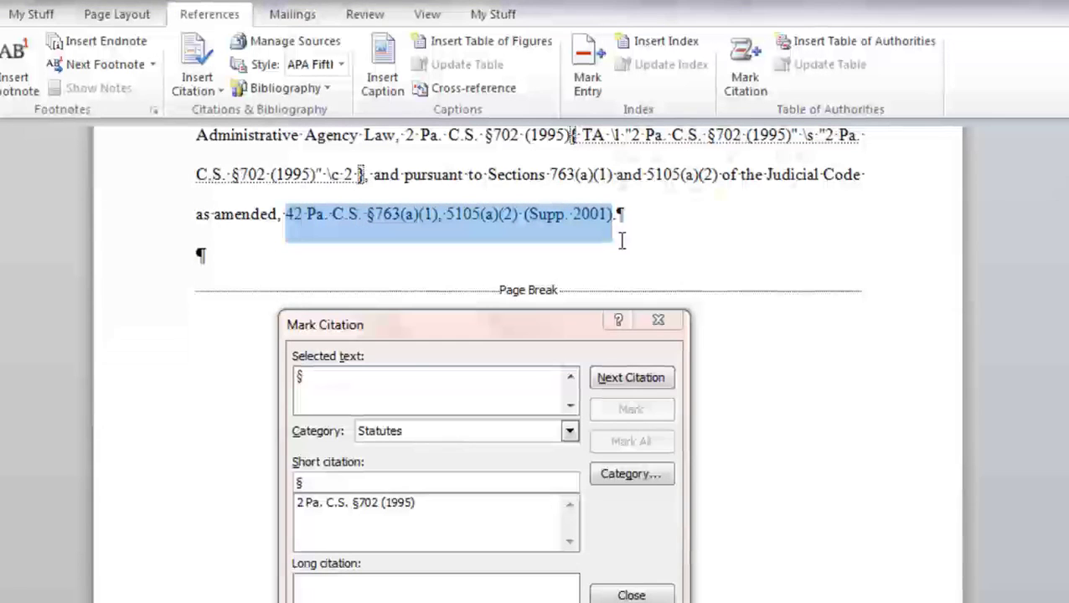
left_click(520, 523)
left_click(666, 410)
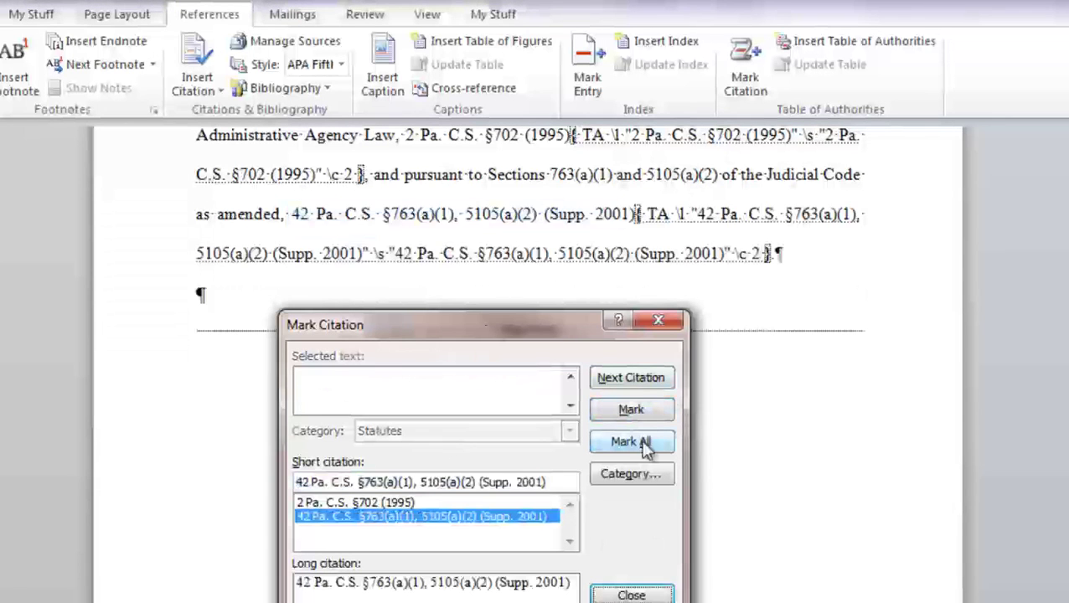
Step: Find 2 Pa. C.S. §703 (1995); Pa. R.A.P. 1551(a) (2004) and mark all its occurrences as Statutes
left_click(634, 378)
left_click(675, 172)
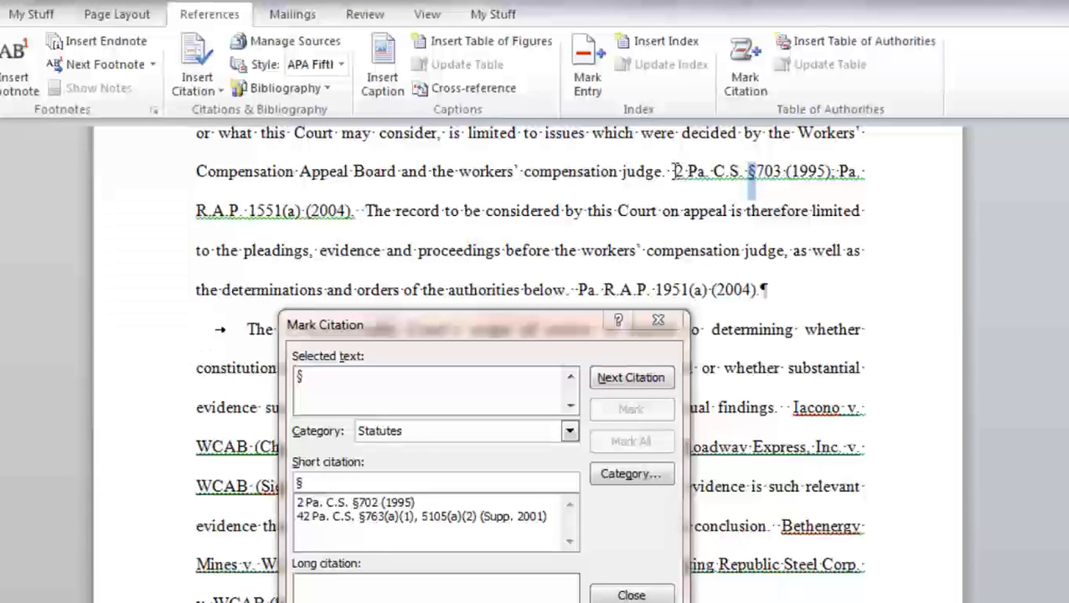
left_click_drag(676, 172, 353, 220)
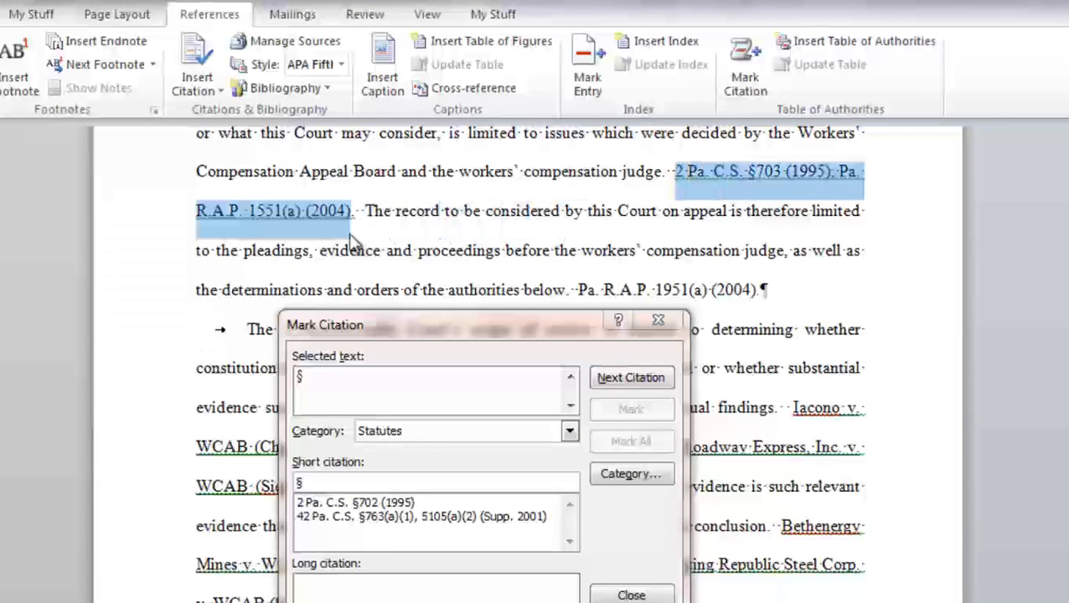
left_click(466, 334)
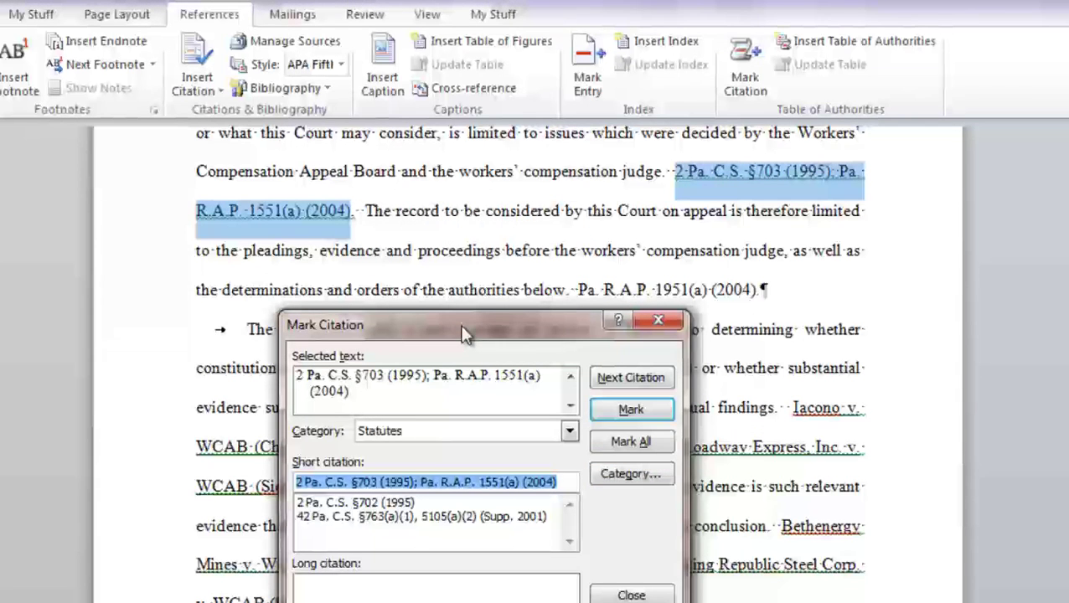
left_click(640, 441)
Step: Mark all occurrences of Iacono v. WCAB (Chester Housing) and Roadway Express, Inc. v. WCAB (Siekierka), full citations, in the Cases category
left_click_drag(793, 171, 633, 213)
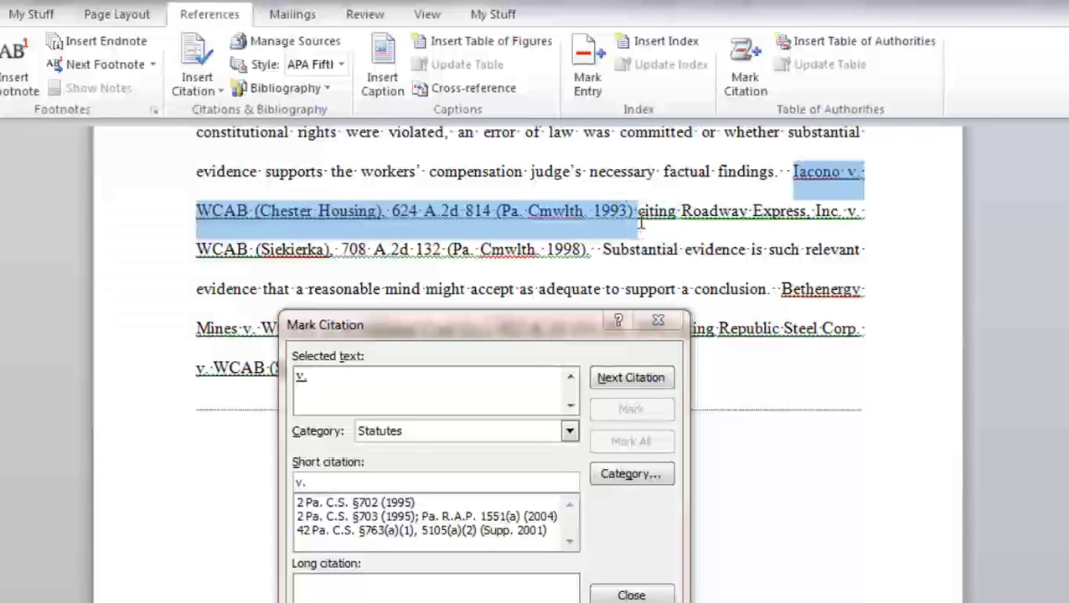
left_click(325, 435)
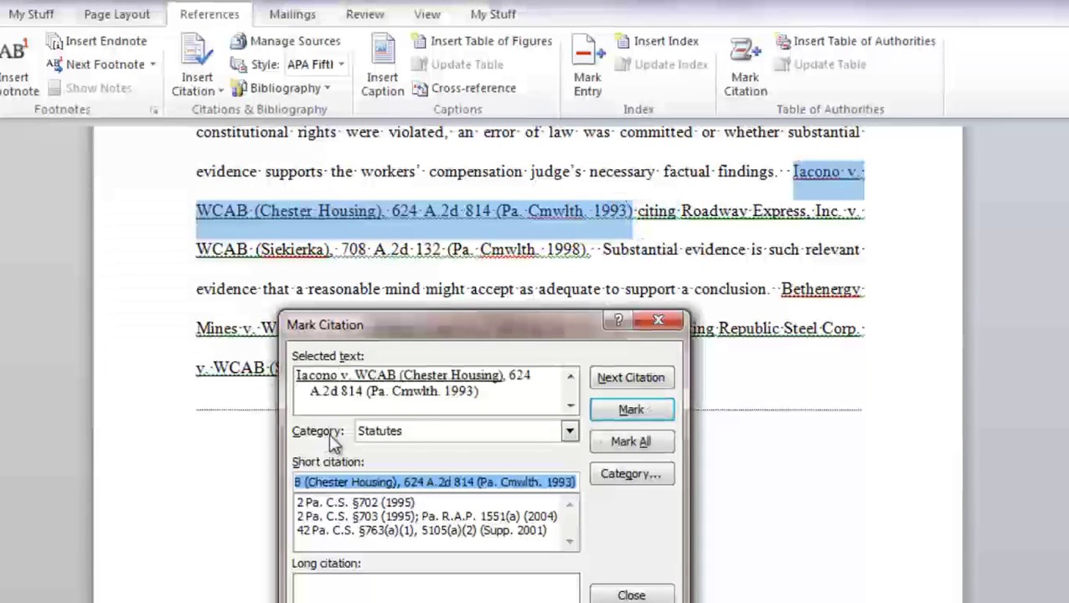
left_click(570, 431)
left_click(426, 451)
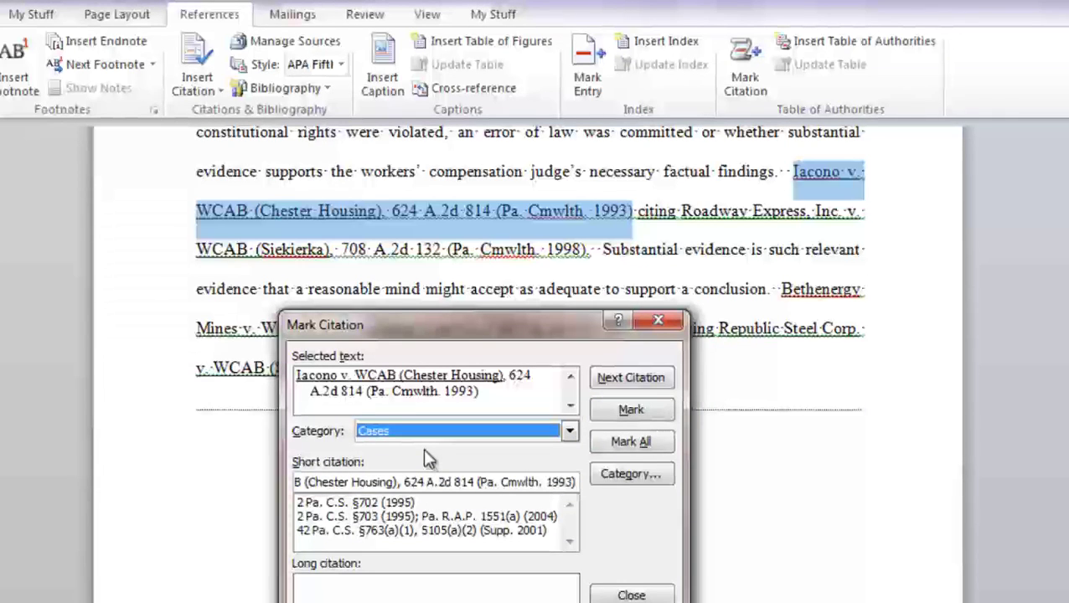
left_click(645, 444)
left_click(631, 379)
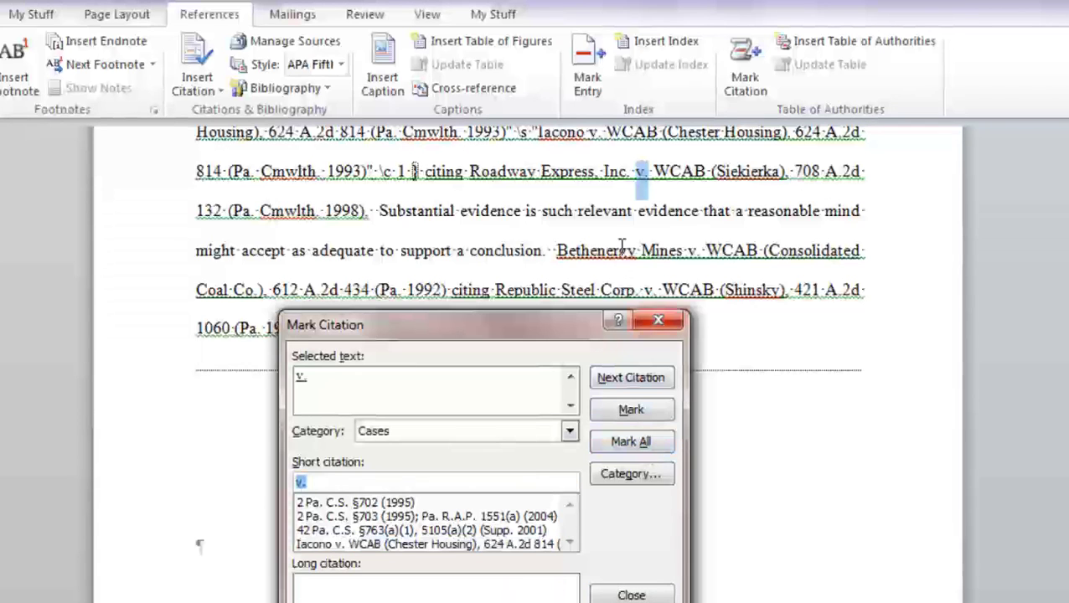
left_click(630, 381)
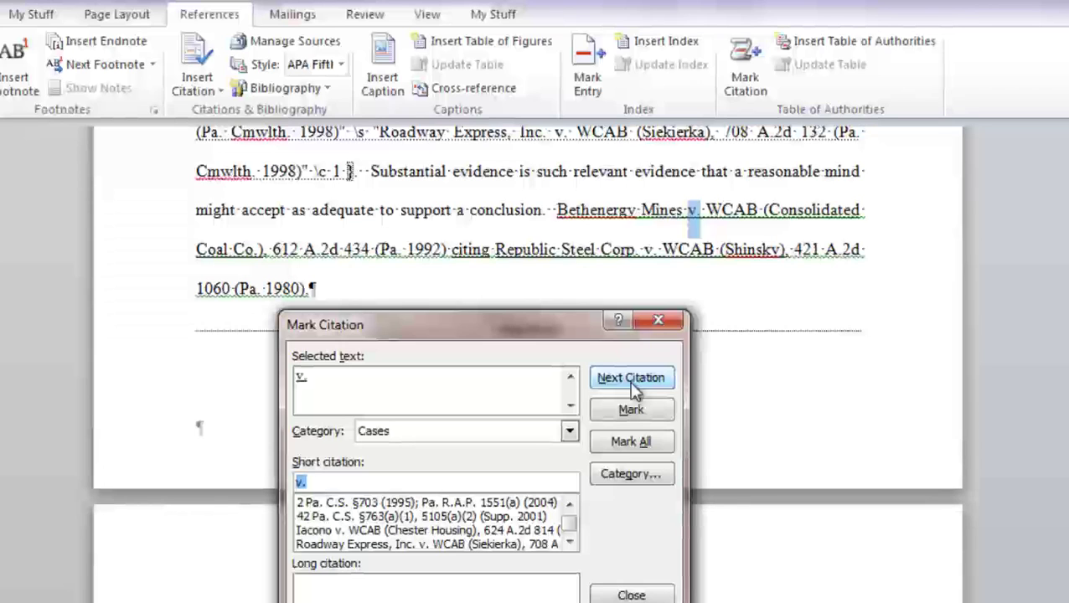
Step: Mark all occurrences of Bethenergy Mines v. WCAB (Consolidated Coal Co.), 612 A.2d 434 (Pa. 1992) in the Statutes category
left_click(629, 378)
left_click(570, 431)
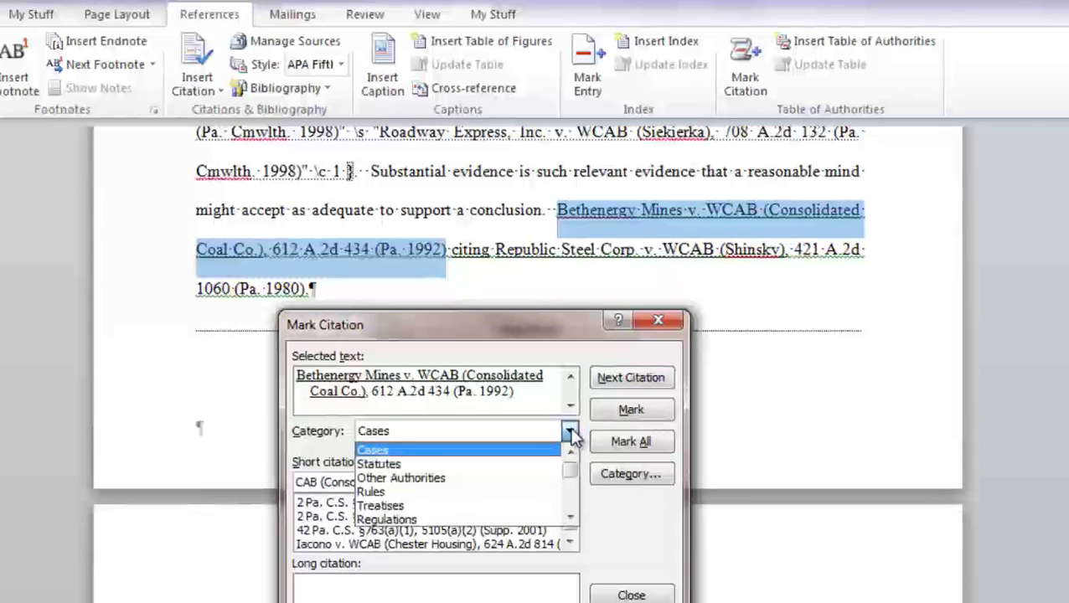
left_click(383, 466)
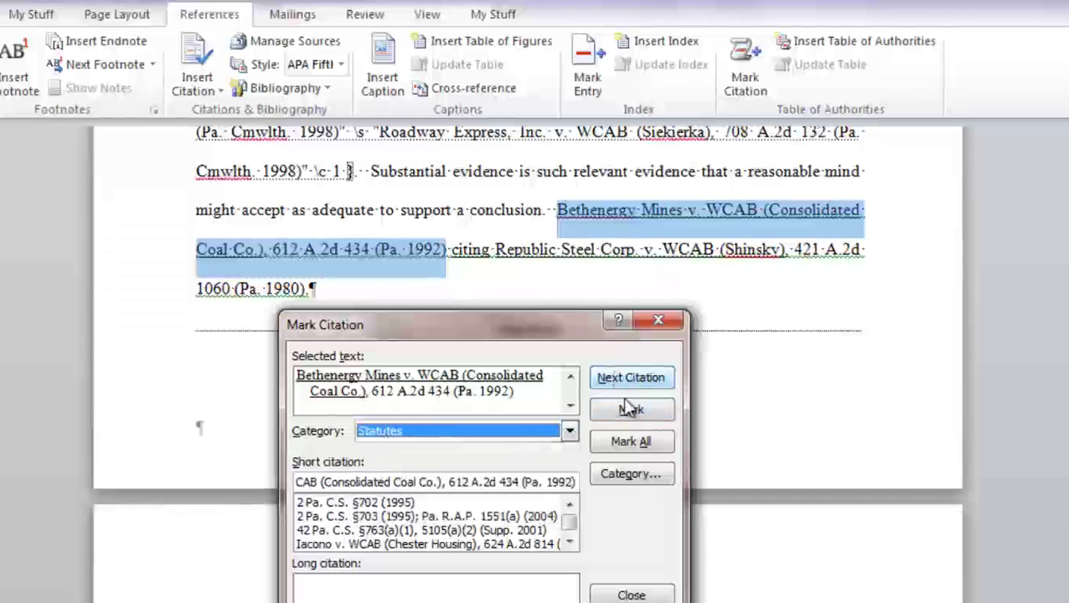
left_click(642, 444)
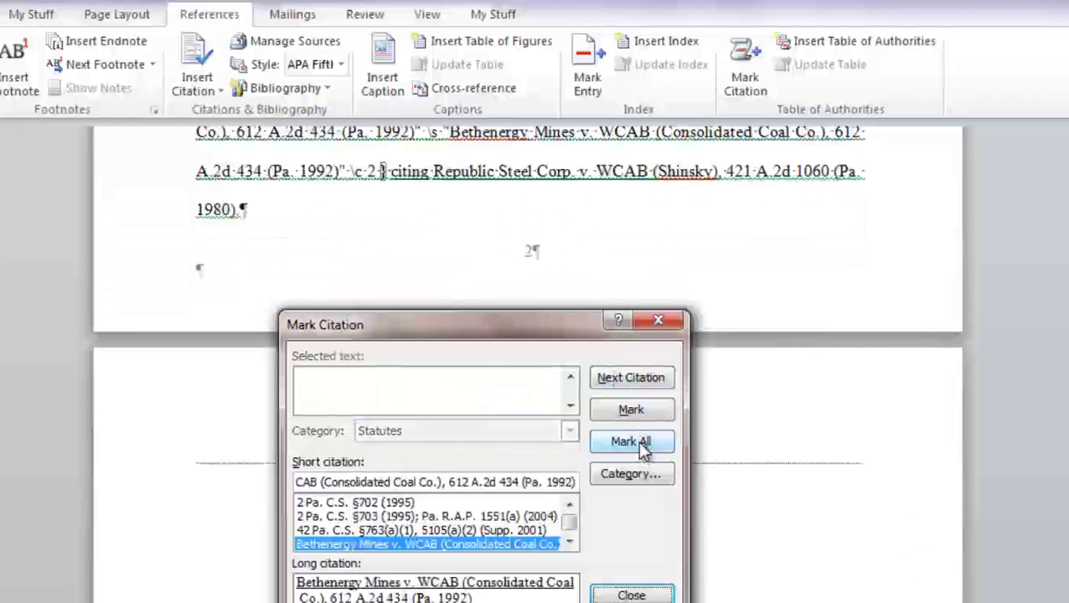
Step: Mark all occurrences of Republic Steel Corp. v. WCAB (Shinsky) and Ryan v. WCAB (Community Health Services) in the Cases category
left_click(629, 378)
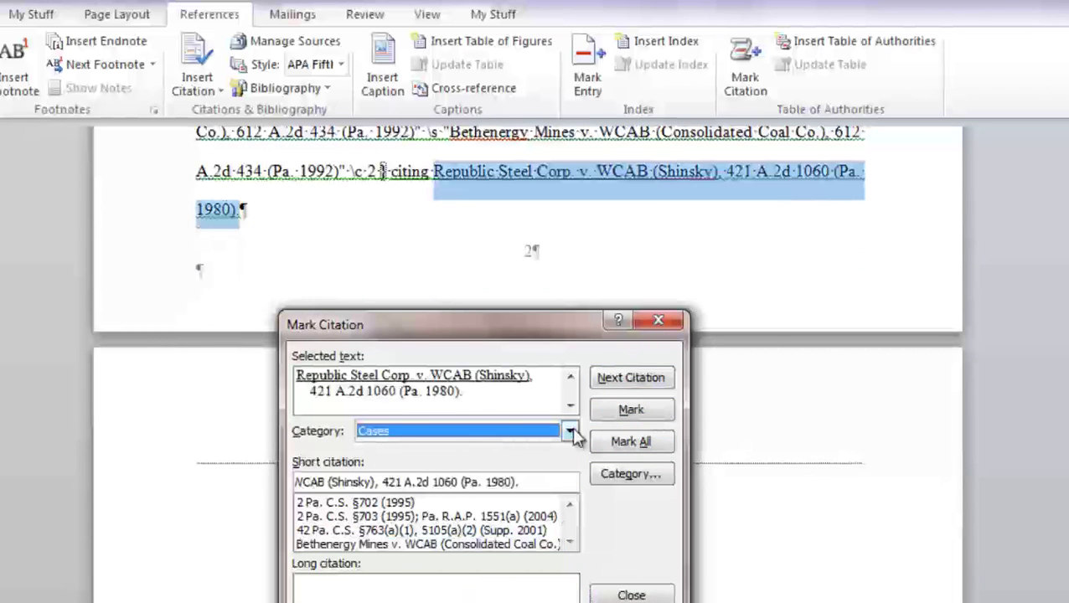
left_click(642, 442)
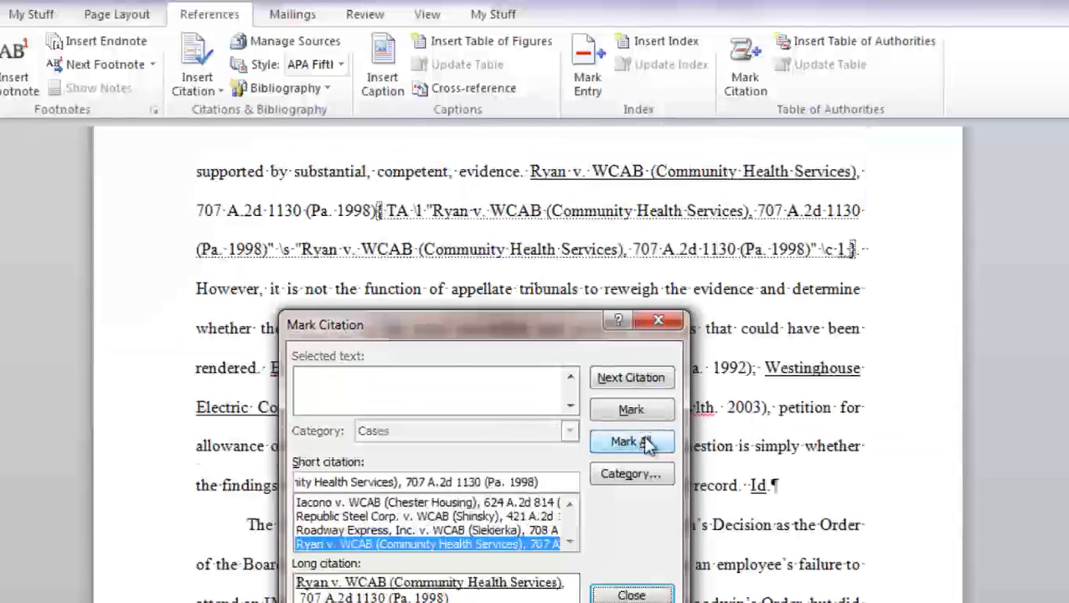
Step: Mark Bethenergy Mines v. WCAB (Skirpan) under the existing Bethenergy Mines (Consolidated Coal Co.) short citation, finish marking, and return to the document's start
left_click(634, 378)
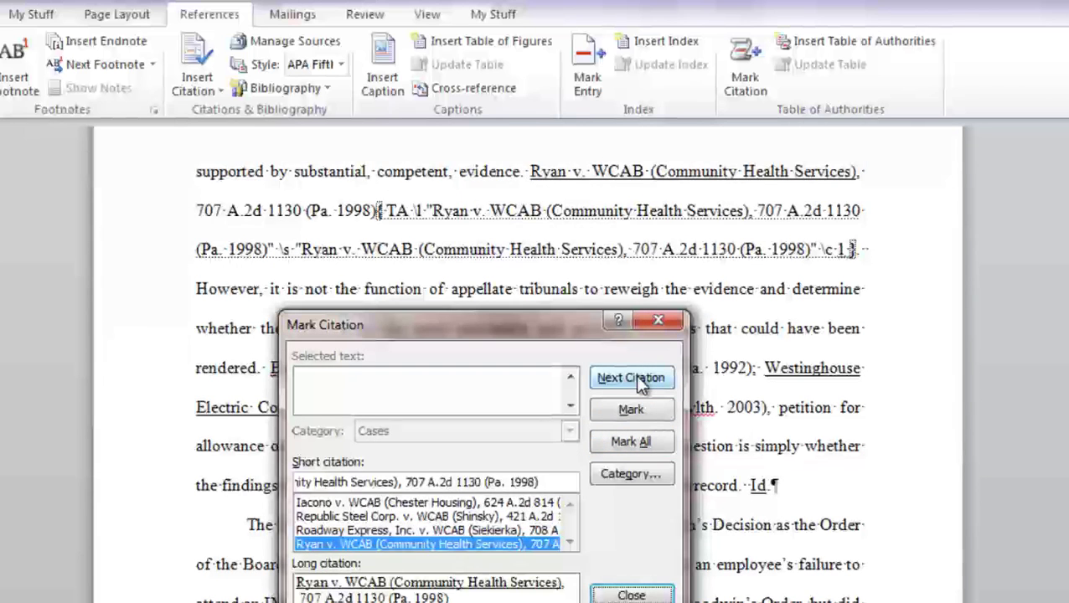
left_click_drag(270, 171, 755, 168)
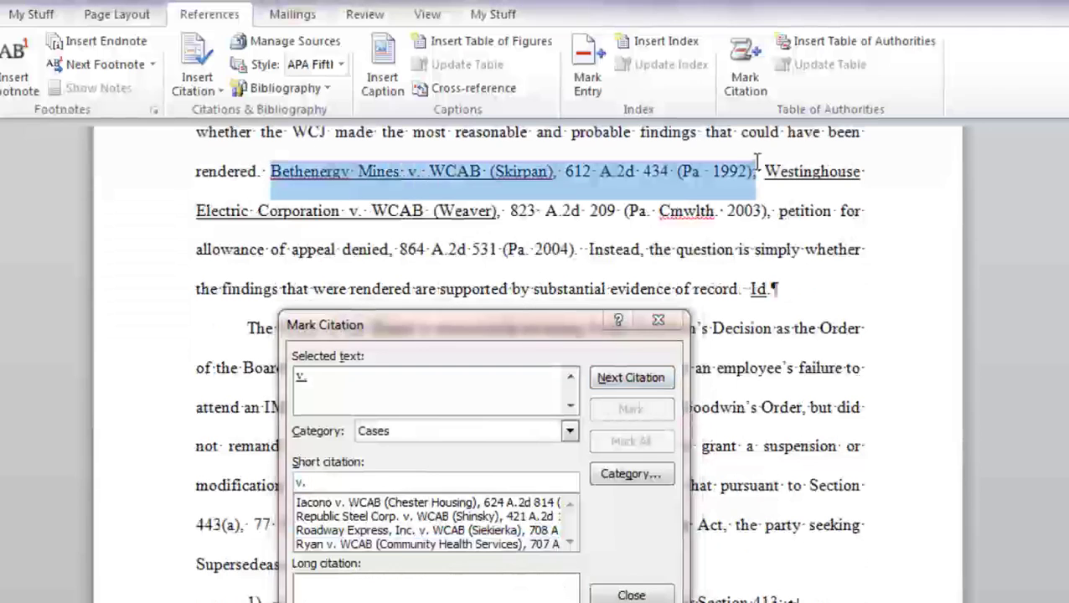
left_click(512, 588)
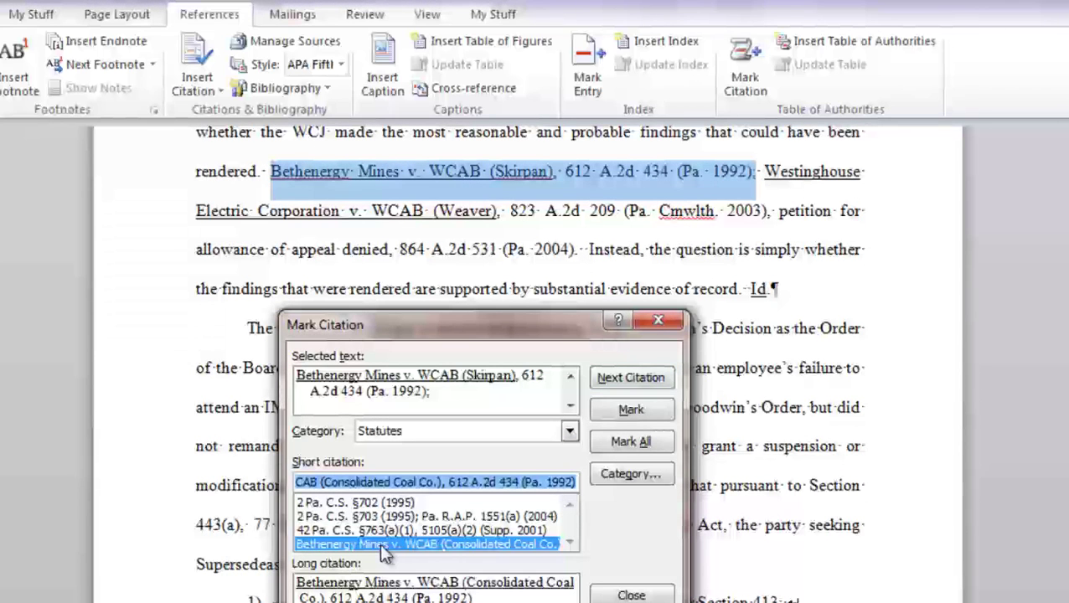
left_click(631, 410)
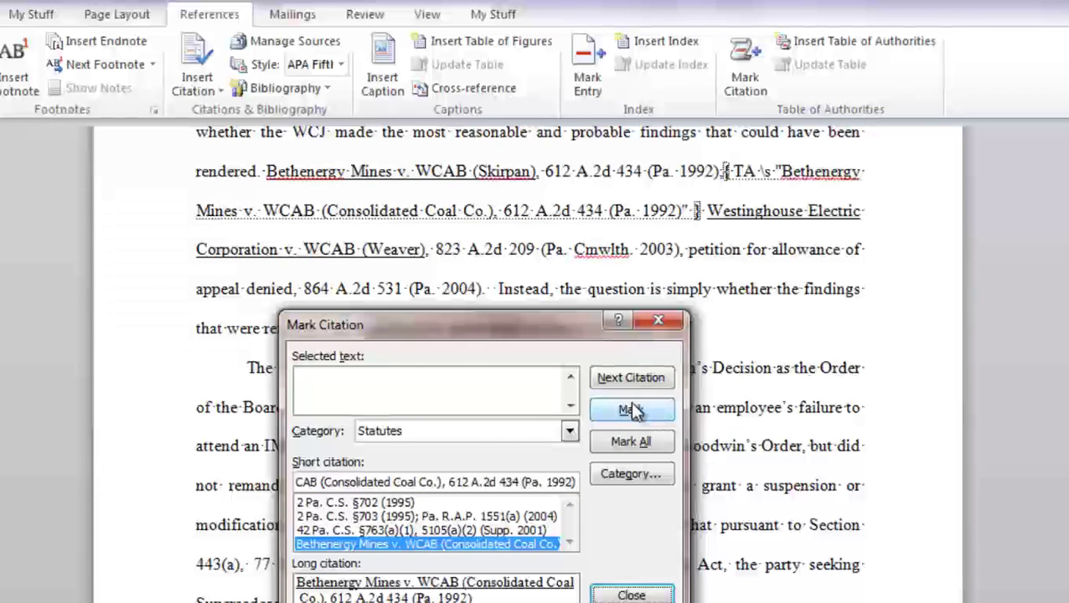
left_click(645, 594)
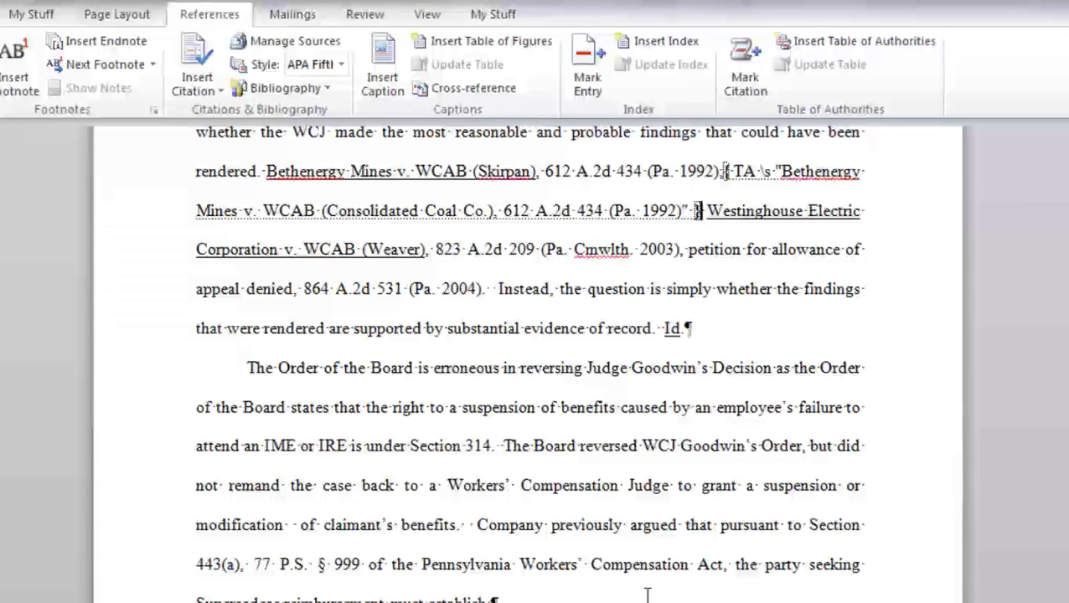
key("ctrl+Home")
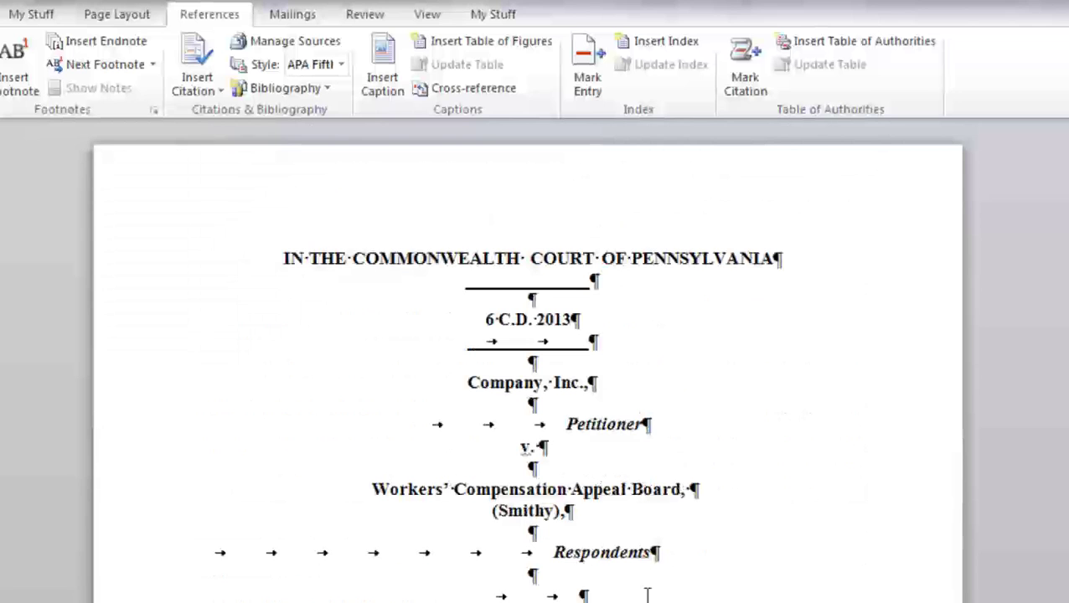
Step: Insert a table of authorities covering all categories in the blank lines below the TABLE OF CITATIONS heading
scroll(748, 533, "down", 15)
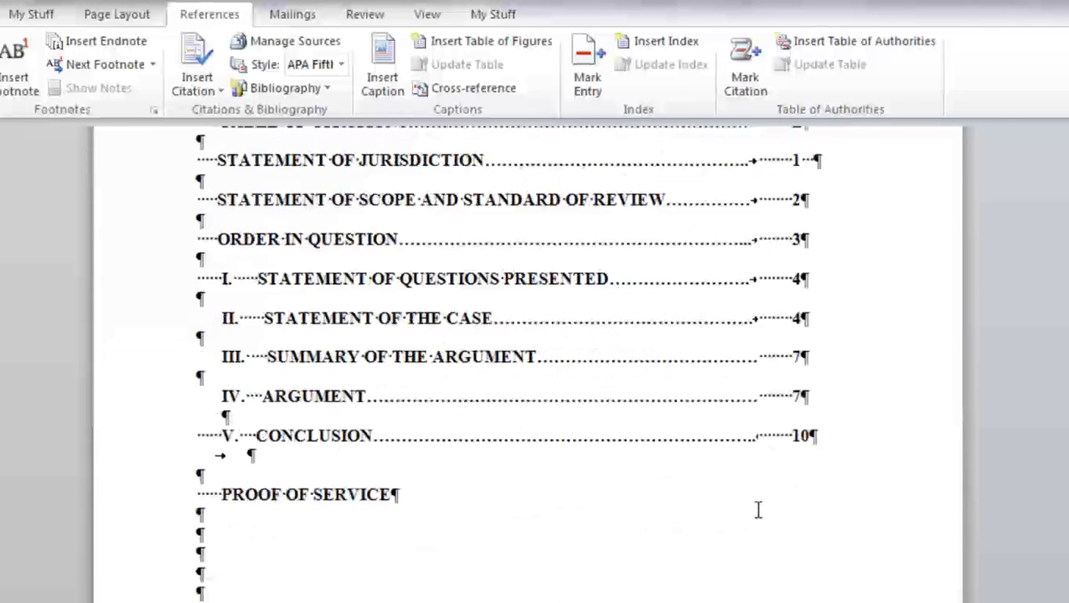
scroll(757, 509, "down", 10)
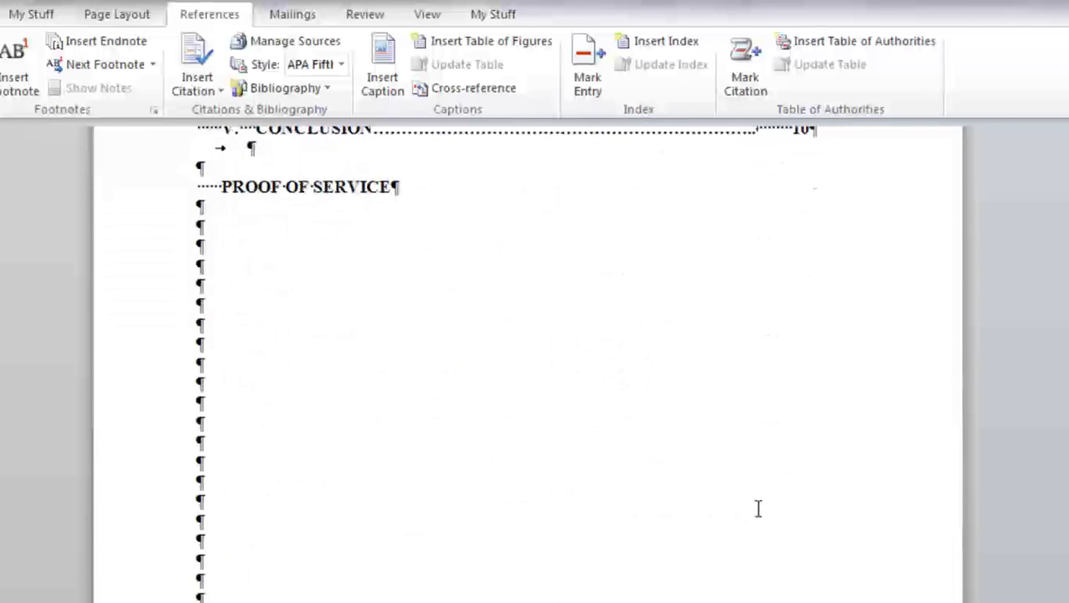
left_click(221, 442)
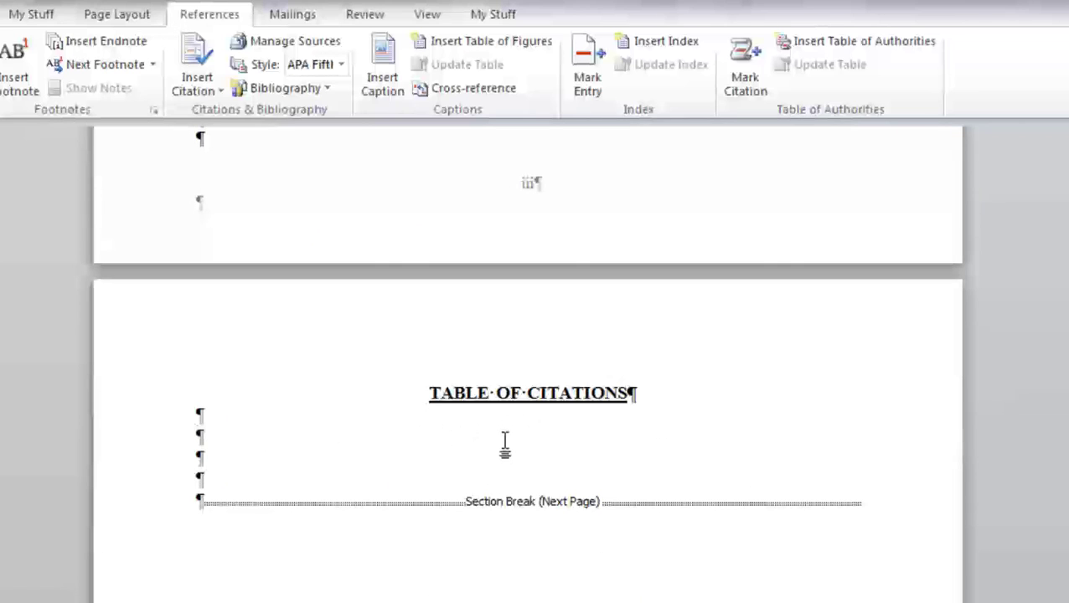
left_click(865, 44)
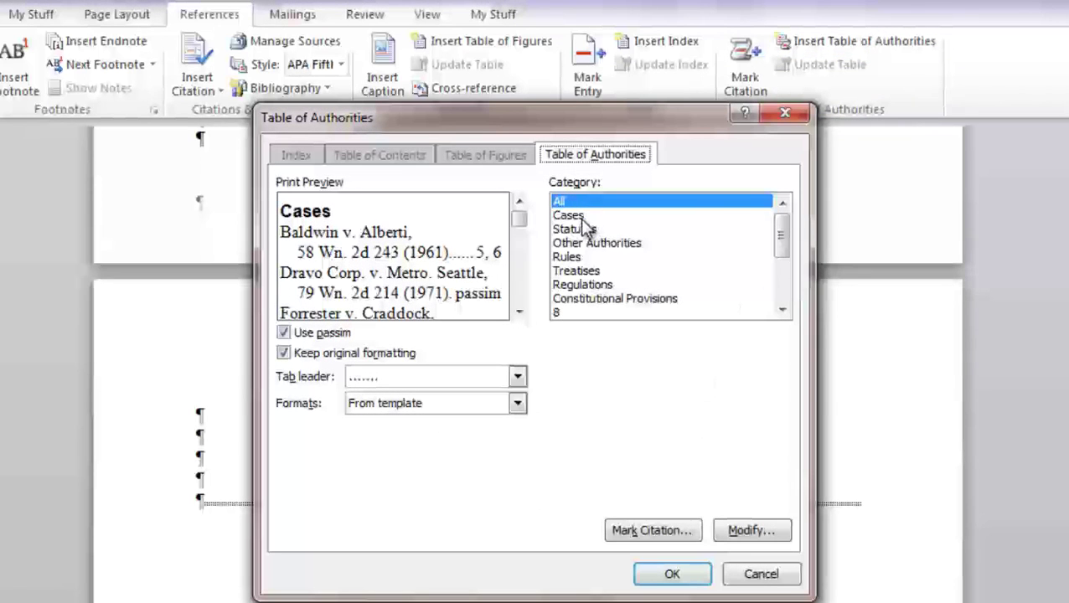
left_click(671, 576)
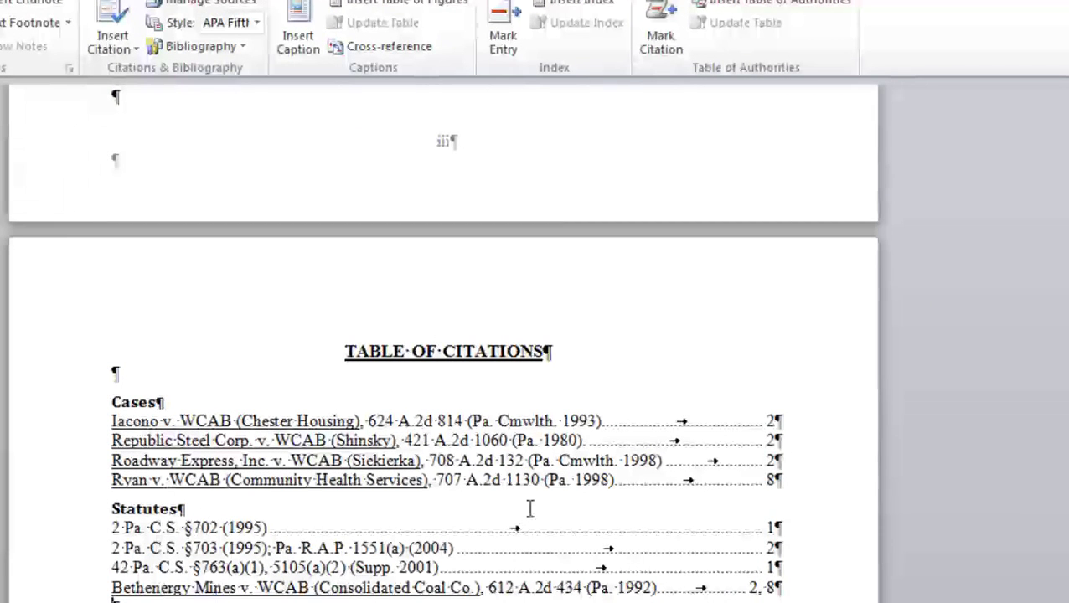
Step: Set the category code to 1 in the TA field after Bethenergy Mines v. WCAB (Consolidated Coal Co.) in the scope of review paragraph
scroll(529, 509, "down", 4)
scroll(529, 510, "down", 15)
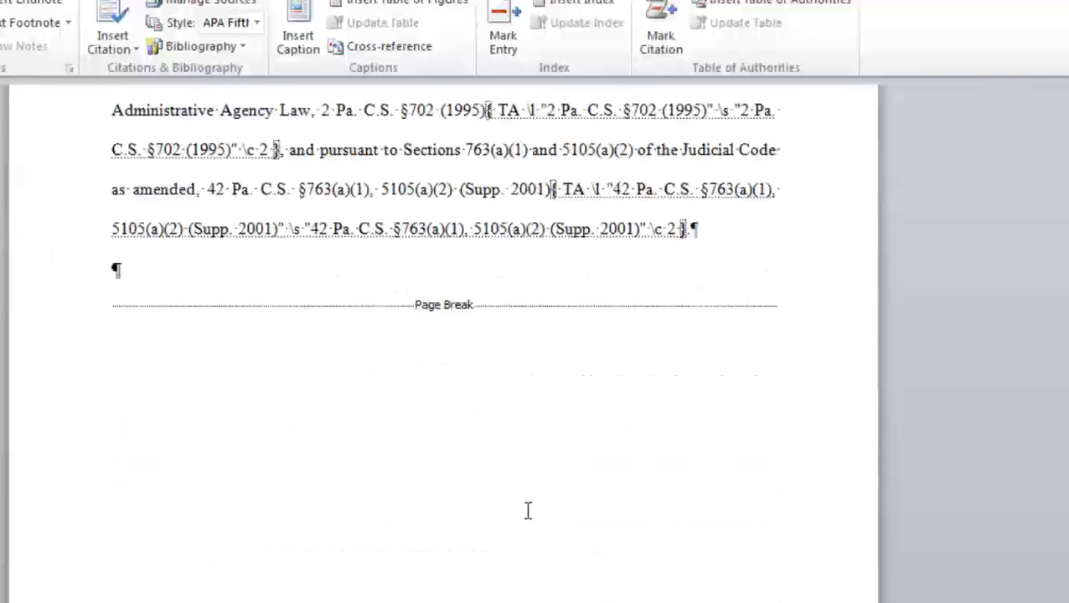
scroll(528, 511, "down", 3)
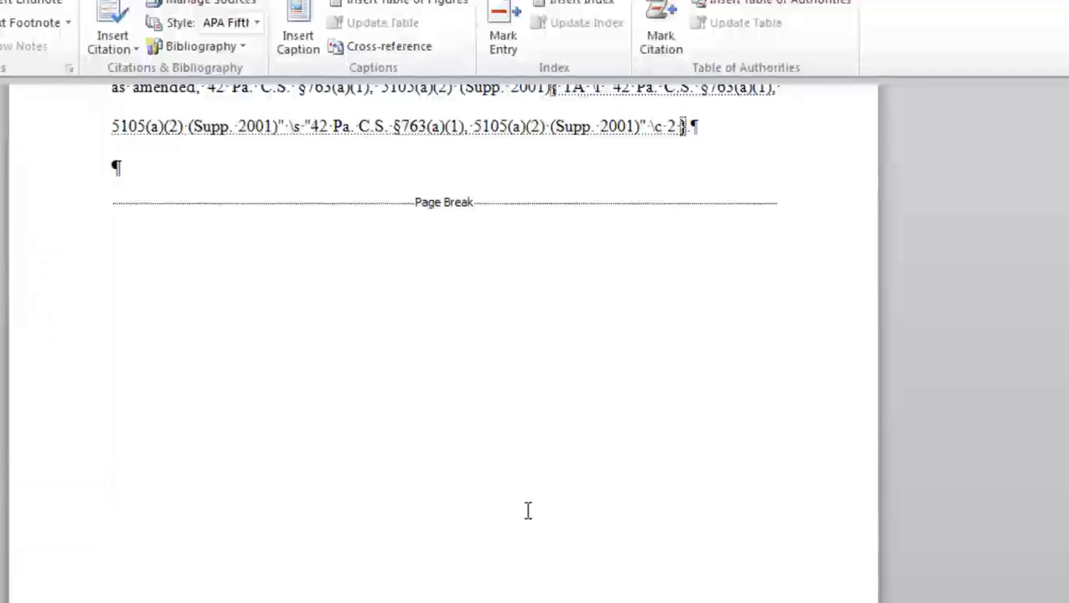
scroll(528, 511, "down", 5)
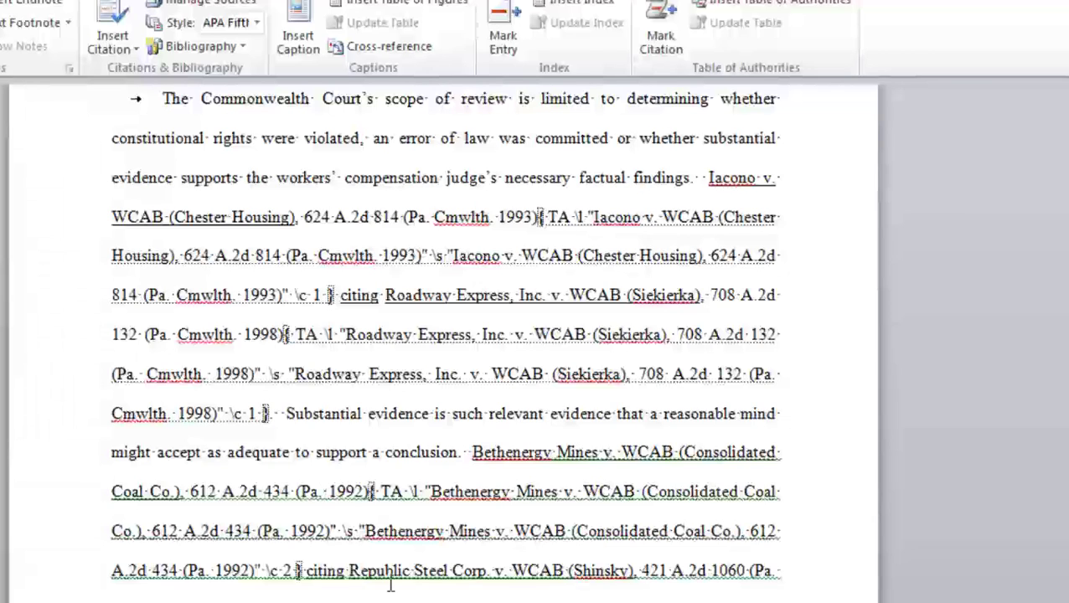
left_click(284, 571)
key("Delete")
type("1")
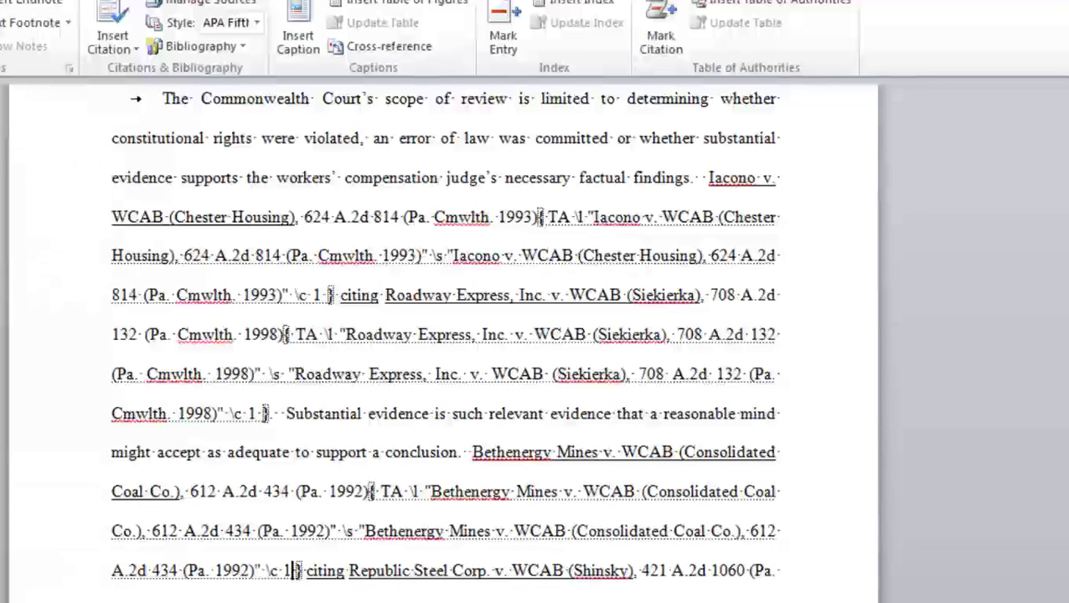
Step: Return to the Table of Citations page and update the Cases section's field
key("ctrl+Home")
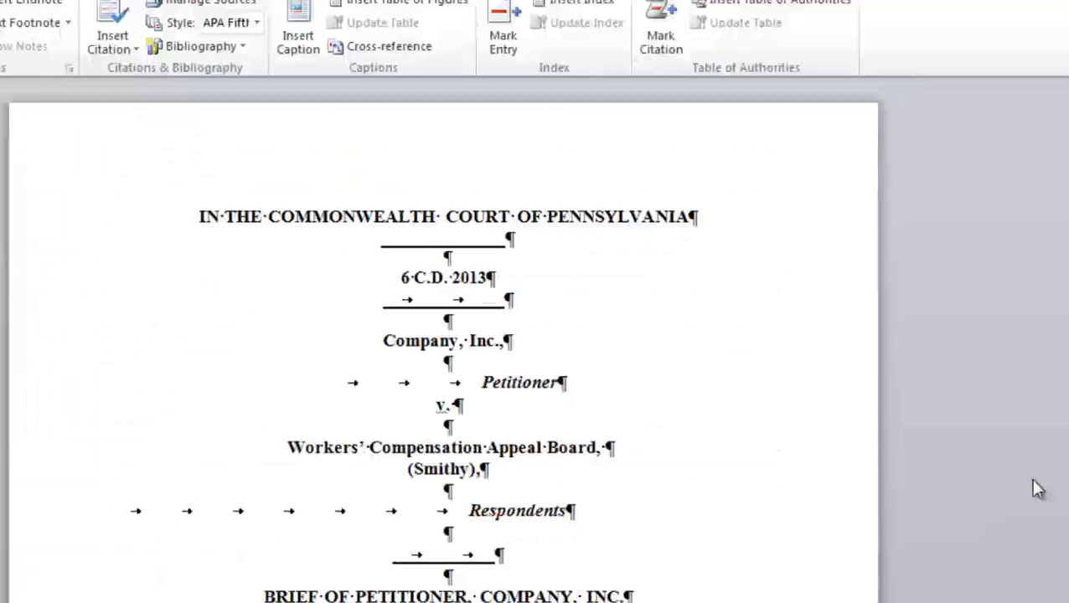
scroll(1034, 489, "down", 15)
scroll(729, 528, "down", 10)
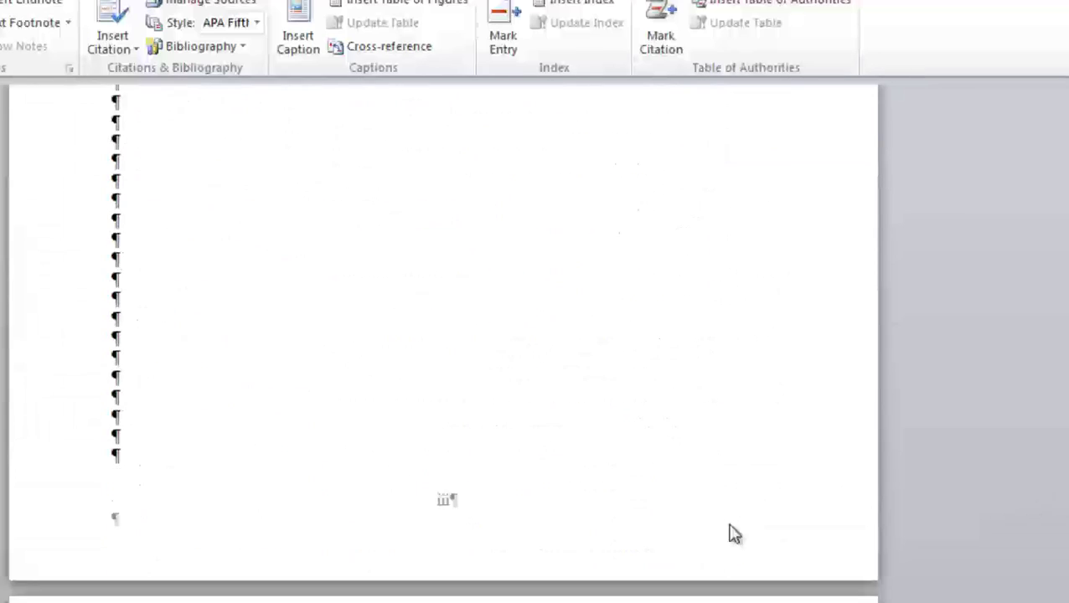
left_click(357, 267)
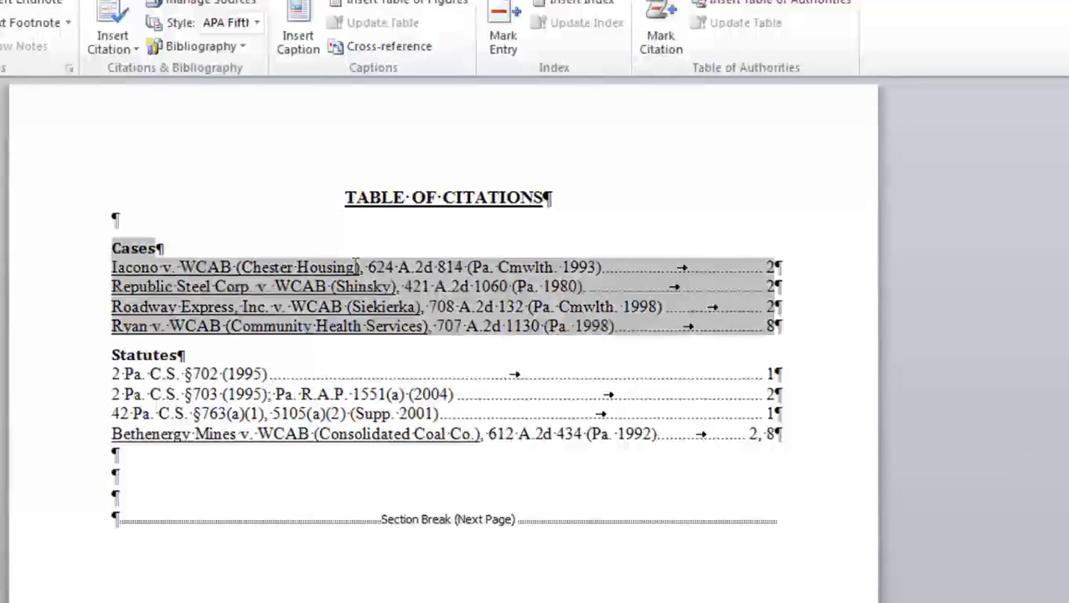
right_click(293, 291)
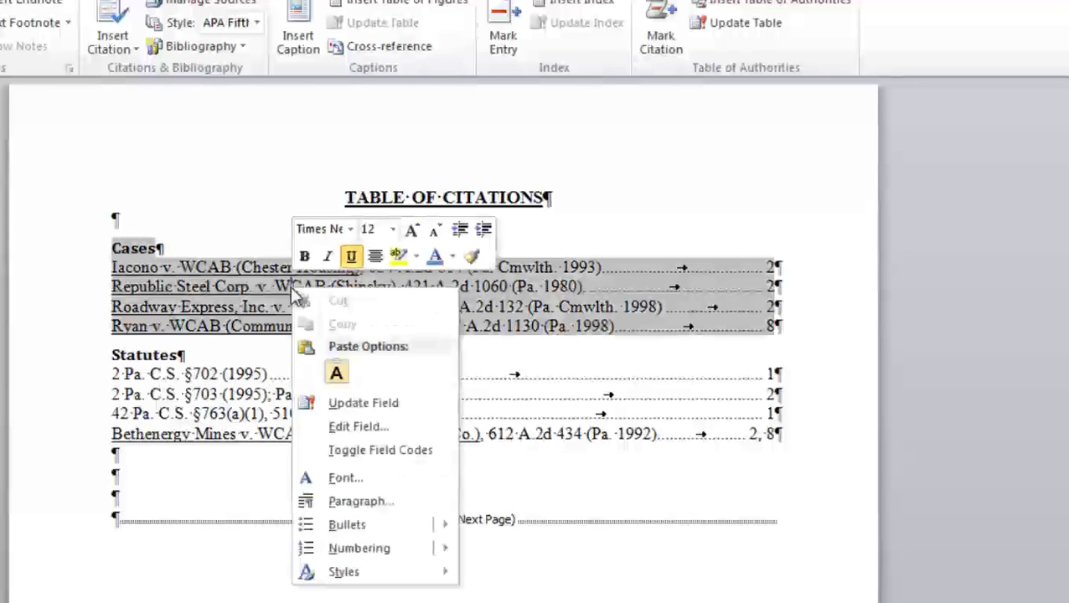
left_click(369, 403)
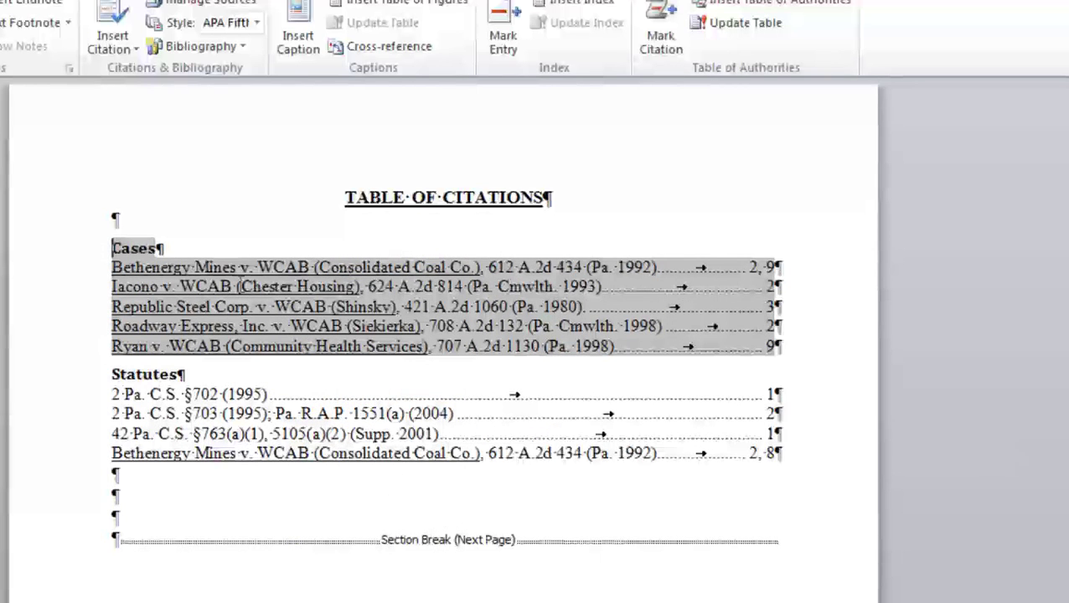
Step: Update the field of the Statutes section in the Table of Citations
left_click(300, 442)
right_click(300, 442)
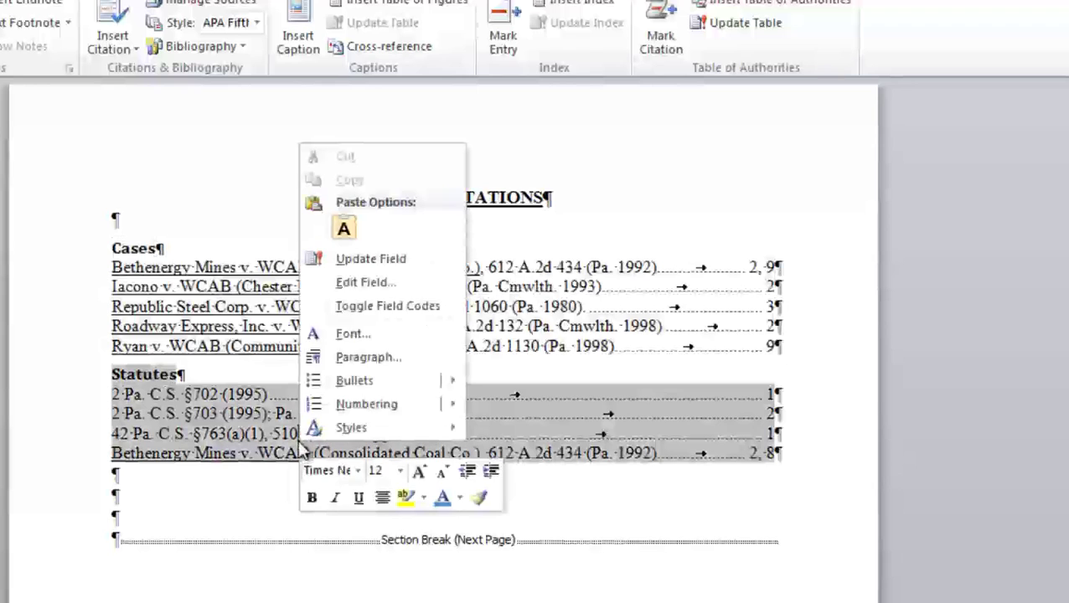
left_click(413, 259)
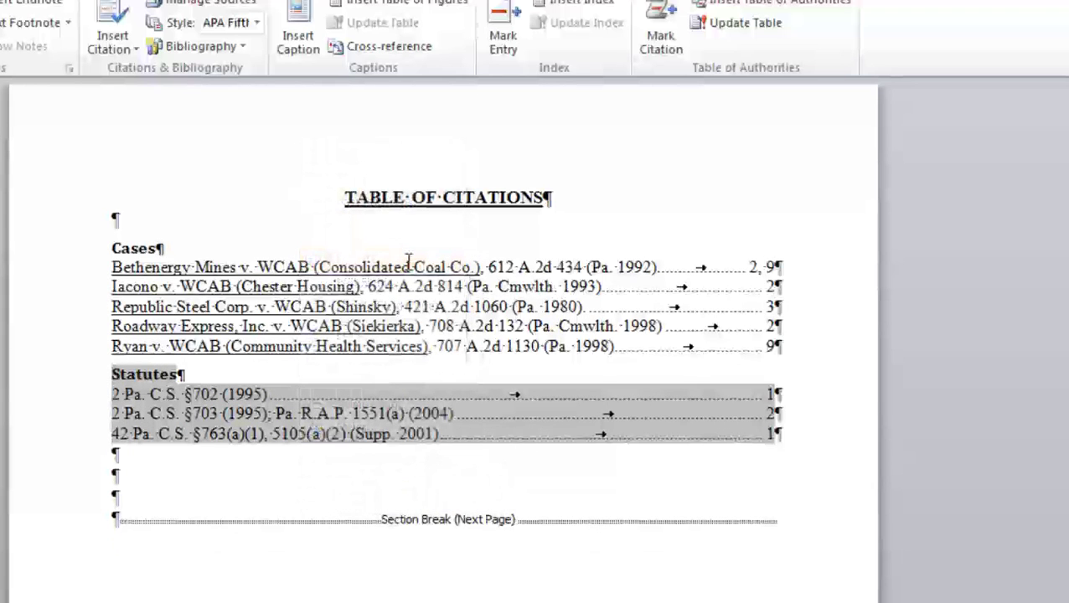